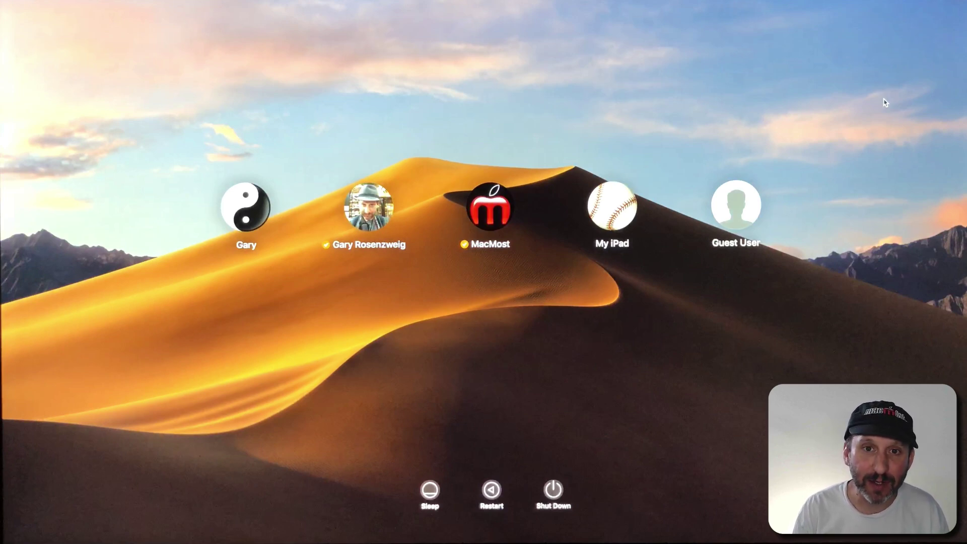
Step: Select the user account to sign in with on the login screen
click(368, 207)
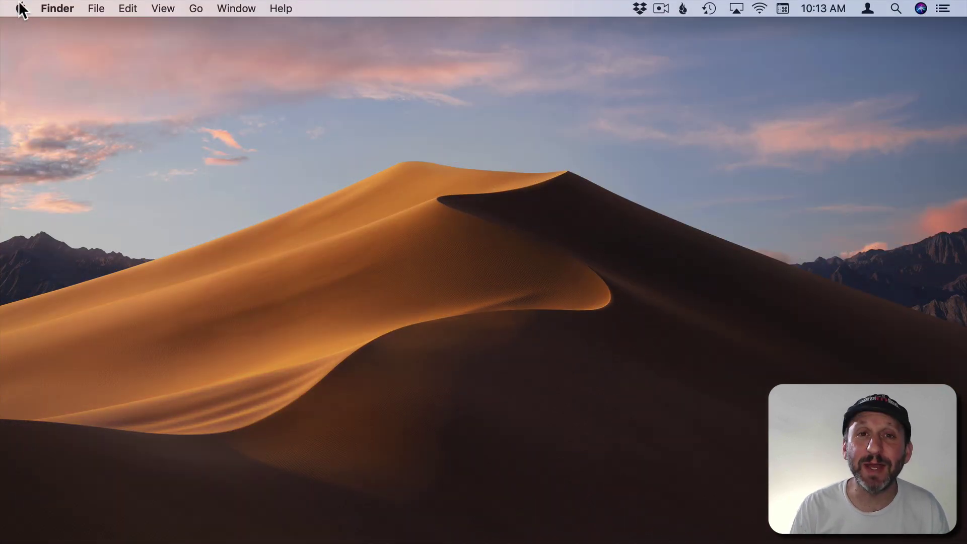
Step: Open System Preferences from the Apple menu and show the Users & Groups Login Options
click(19, 9)
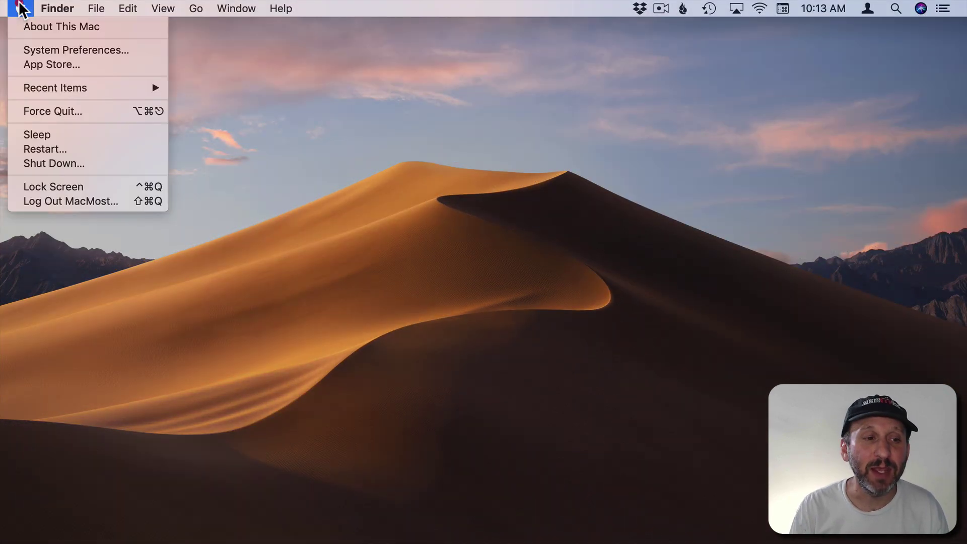
click(36, 51)
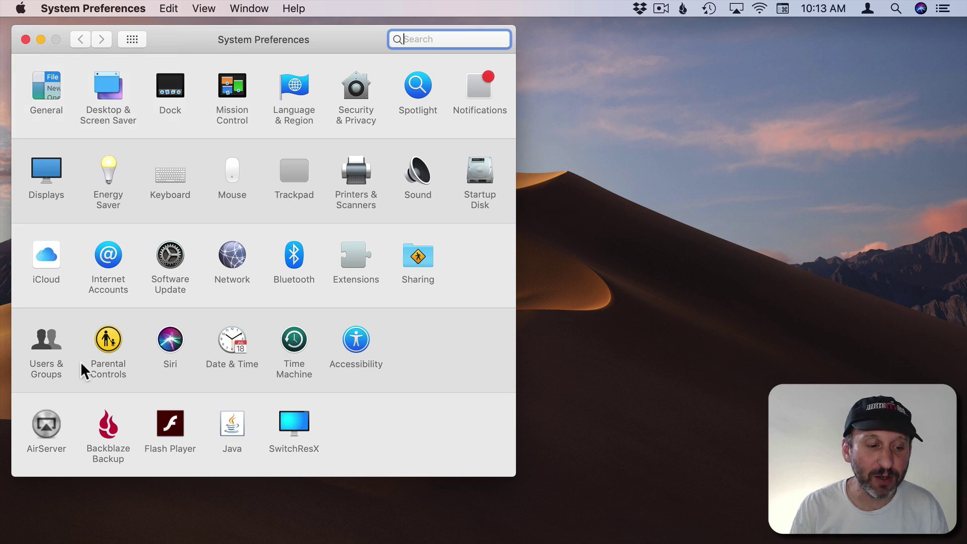
click(41, 342)
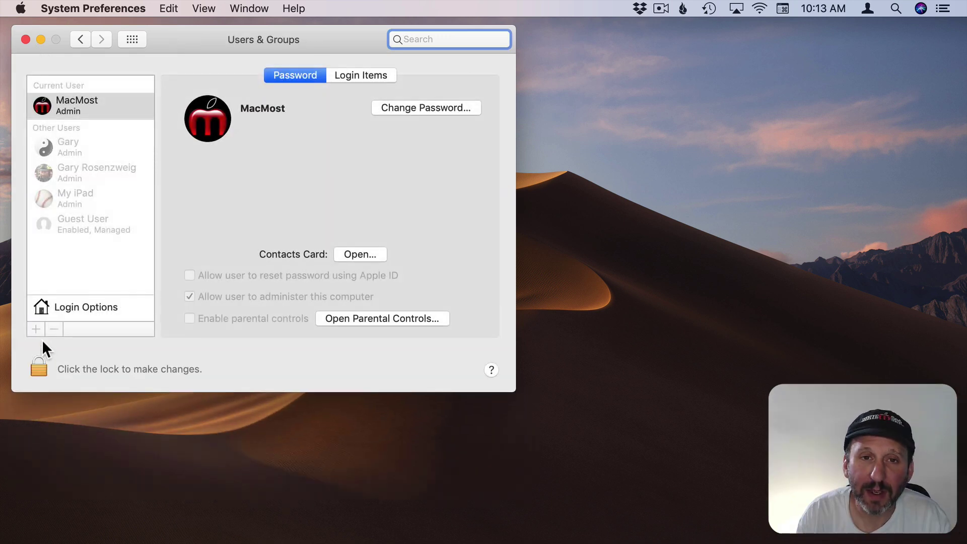
click(57, 306)
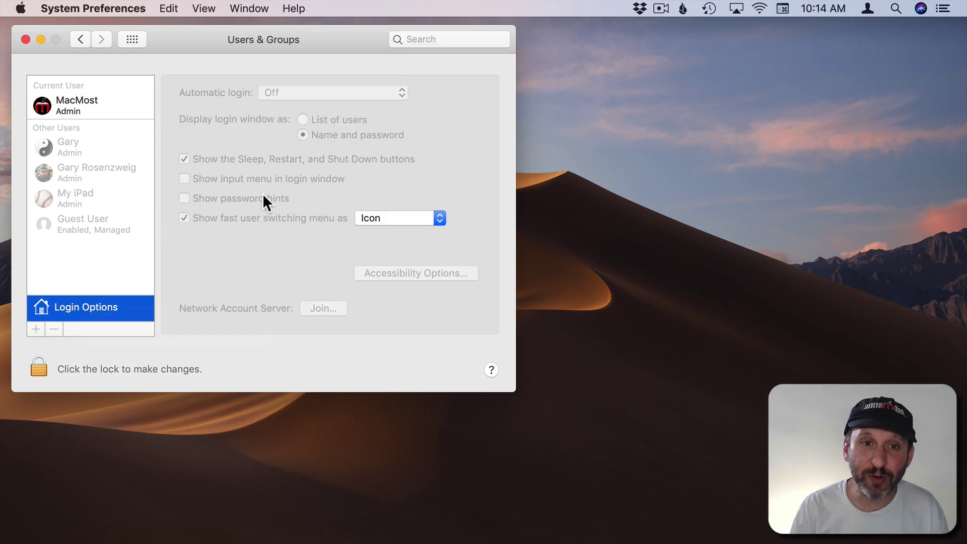
Step: Unlock the Users & Groups login options with the admin password
click(39, 366)
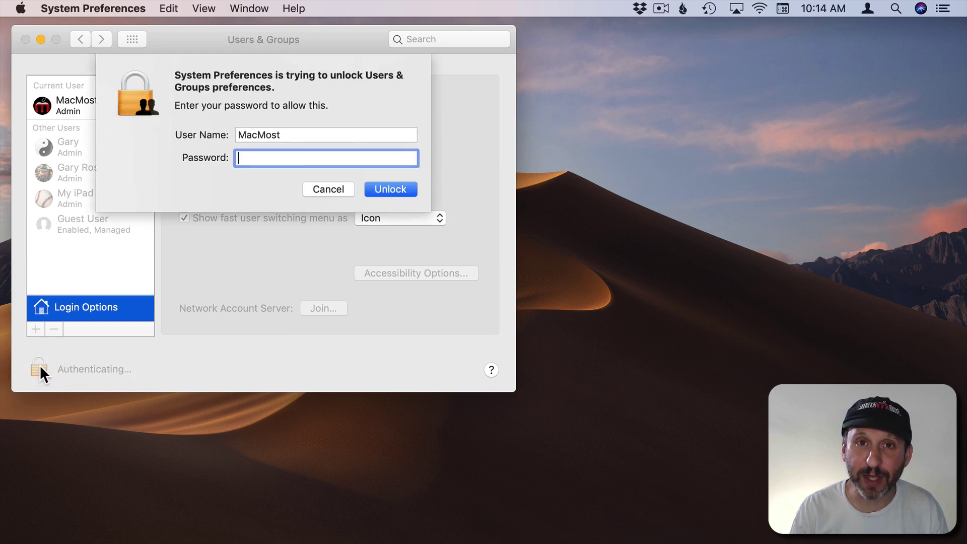
text(•••••••••)
key(Return)
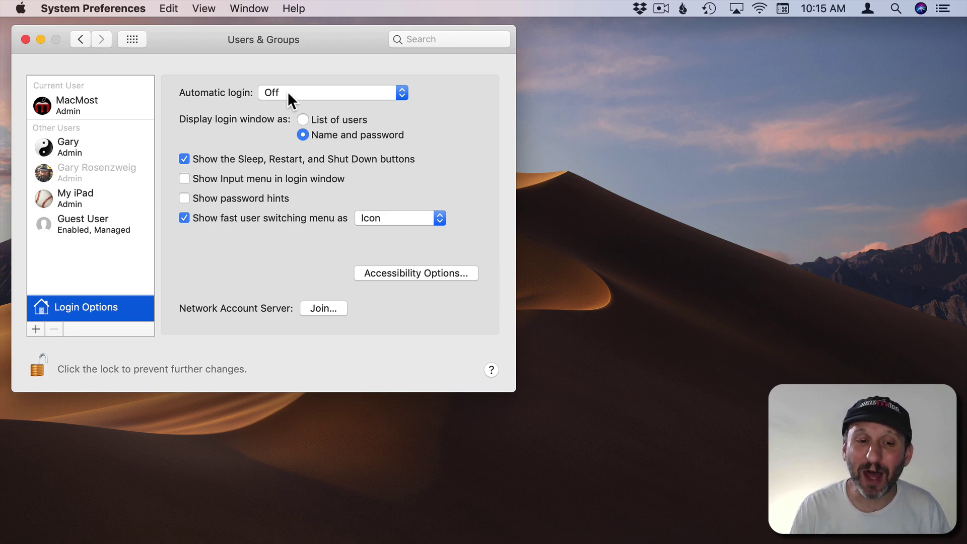
click(288, 92)
click(295, 71)
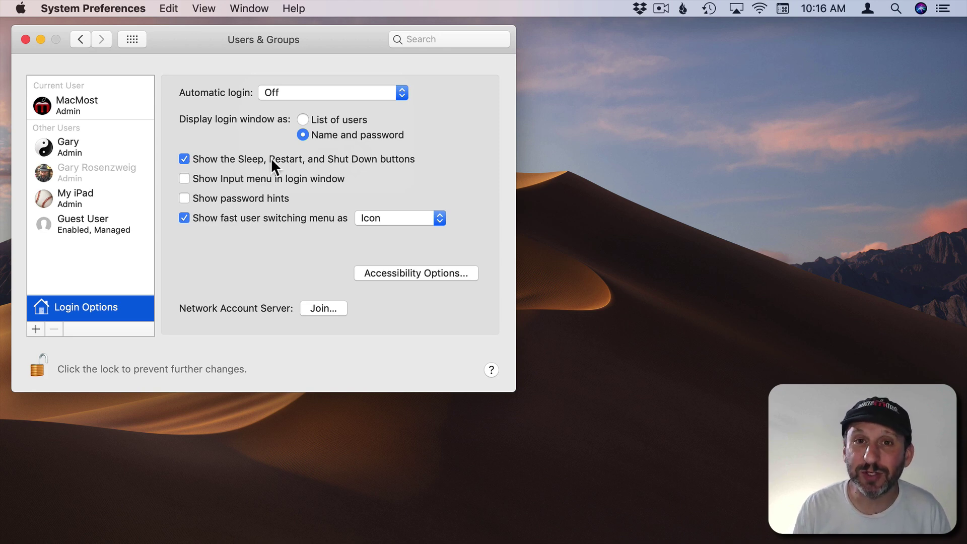
click(20, 8)
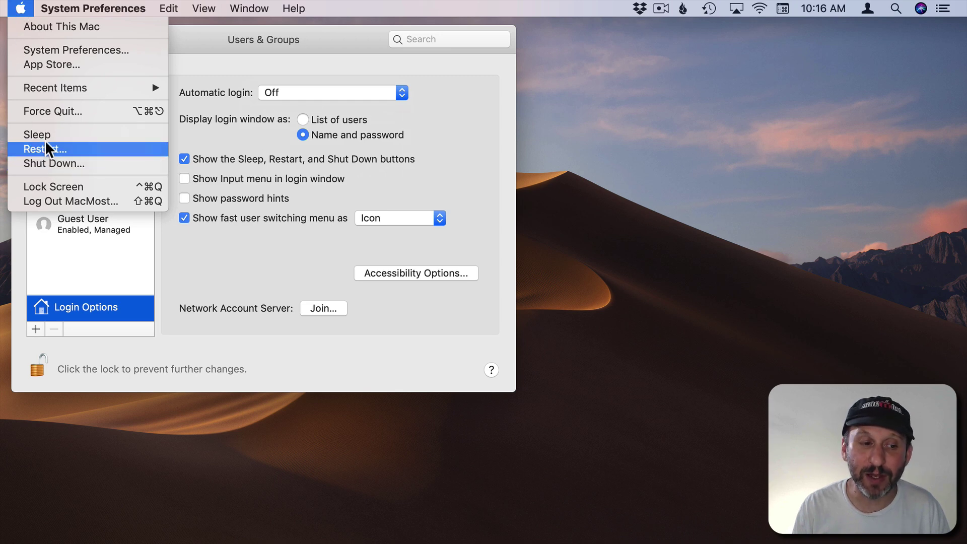
click(369, 171)
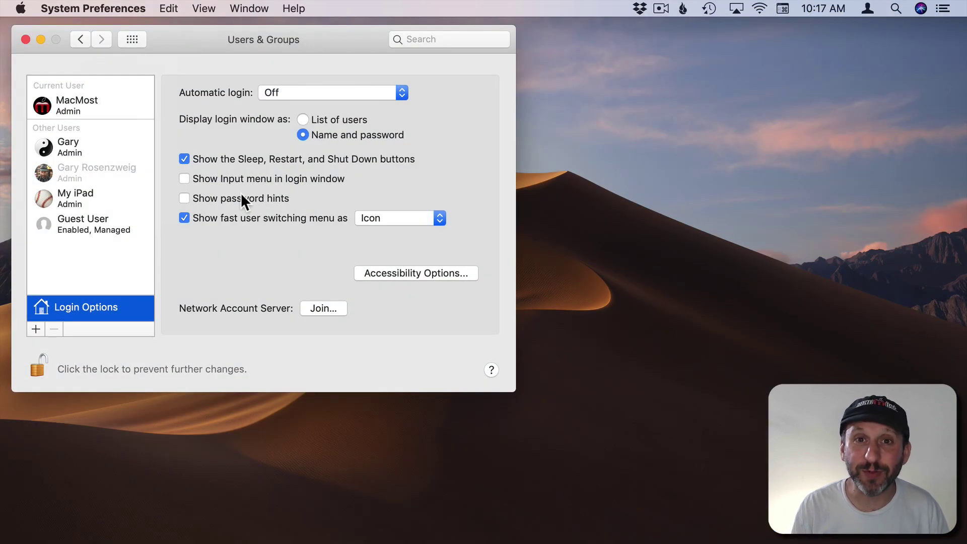
click(68, 146)
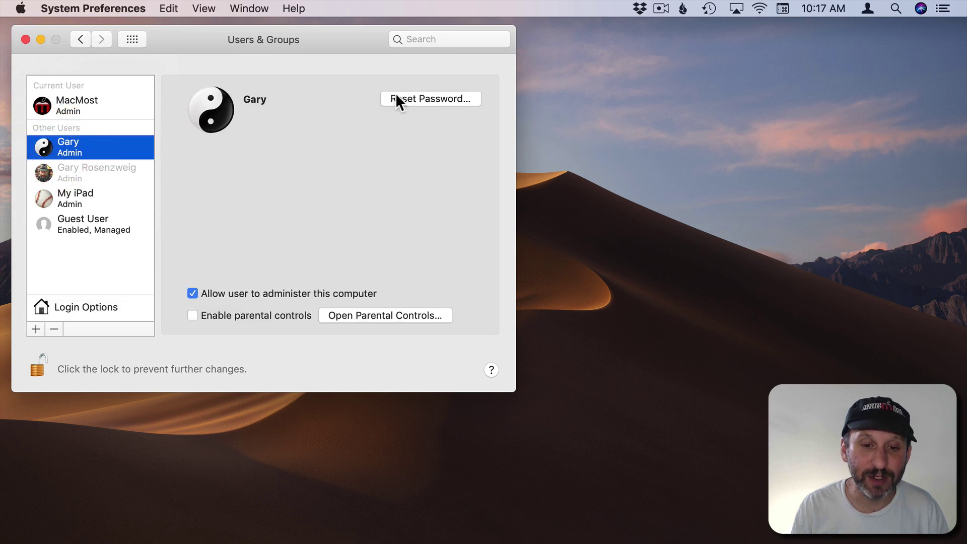
click(409, 98)
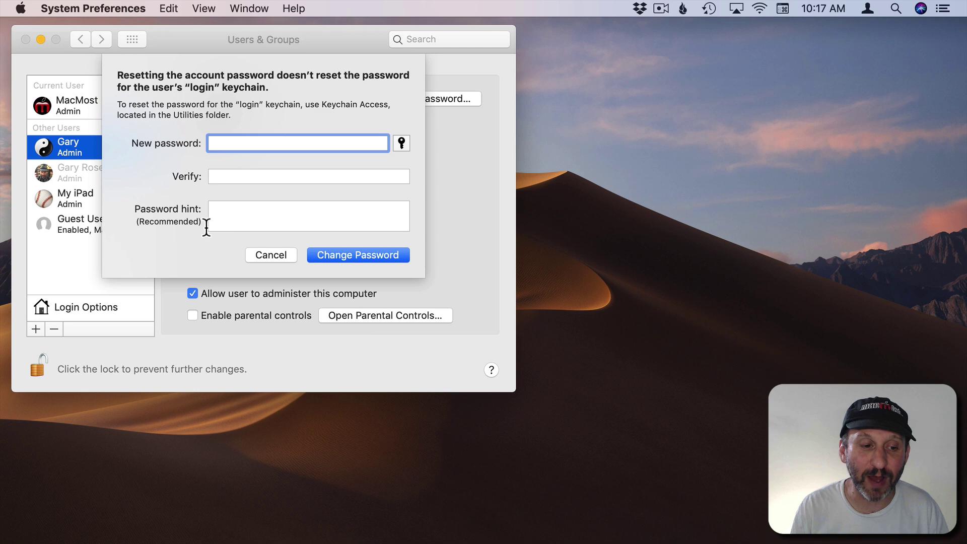
click(229, 211)
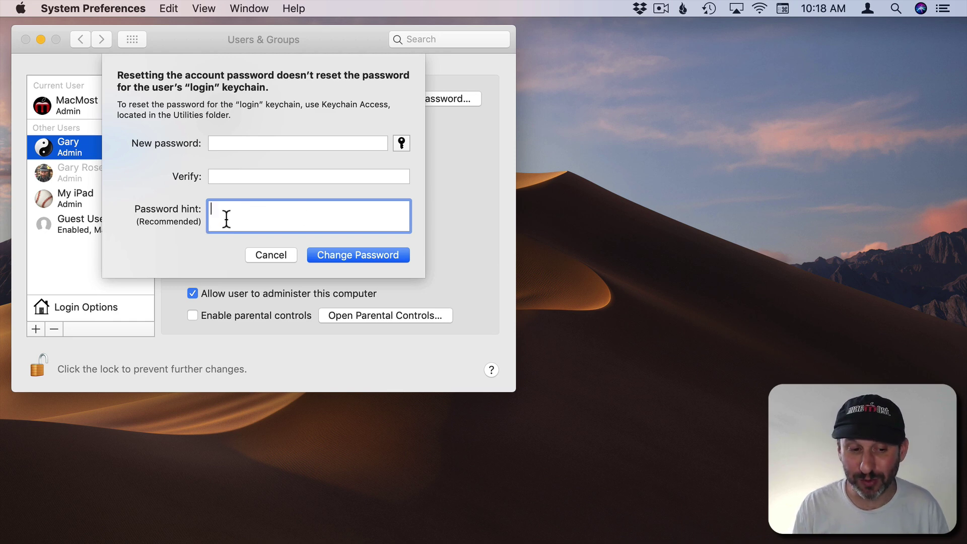
click(267, 253)
click(99, 306)
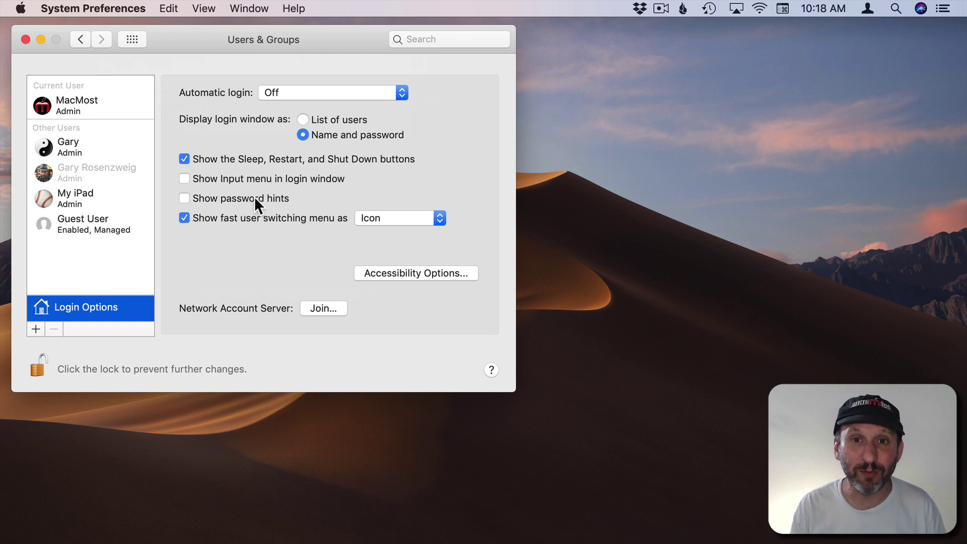
click(204, 283)
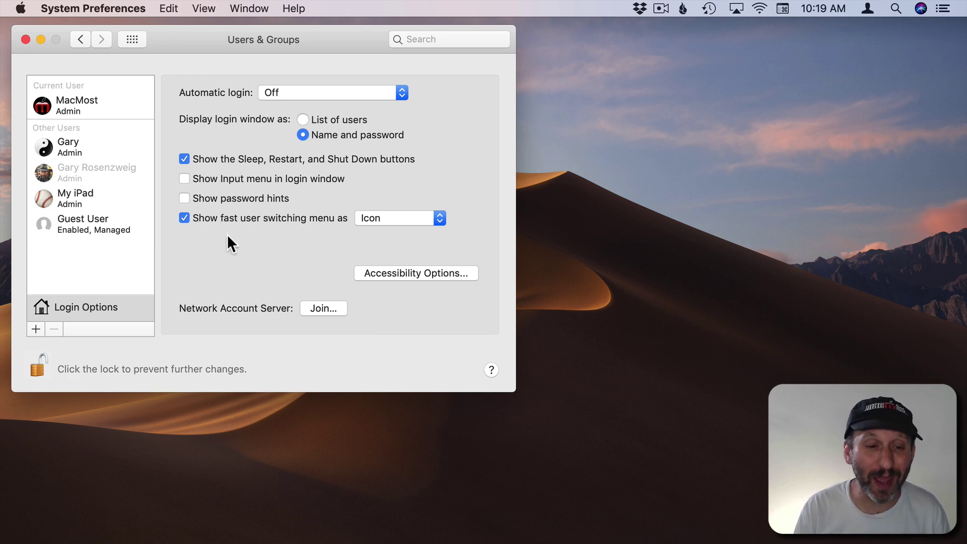
Step: Open the General tab of Security & Privacy and unlock it with the password
click(133, 40)
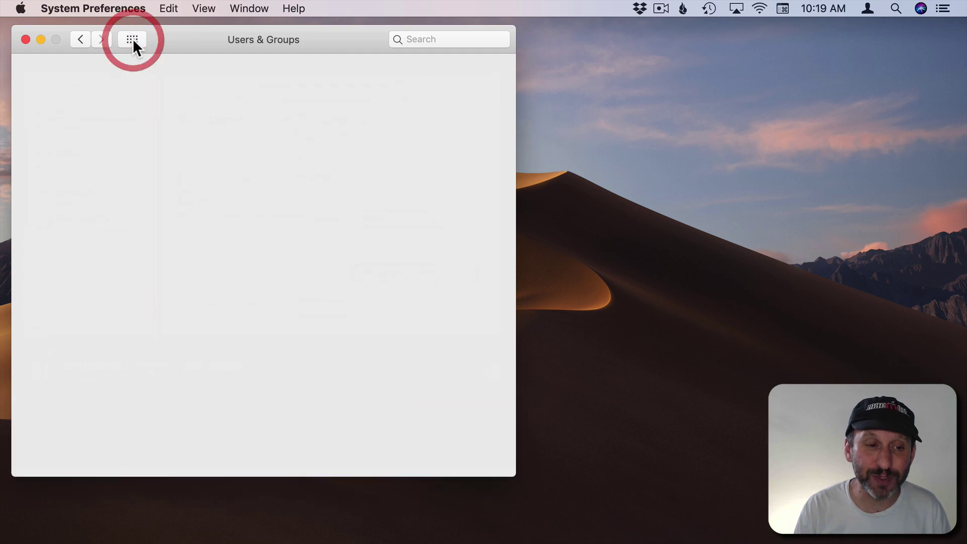
click(355, 95)
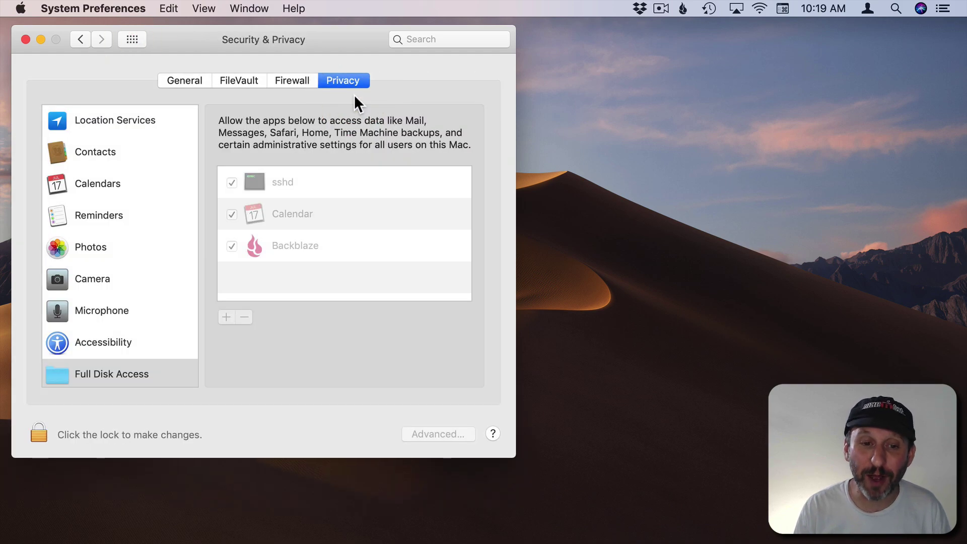
click(180, 76)
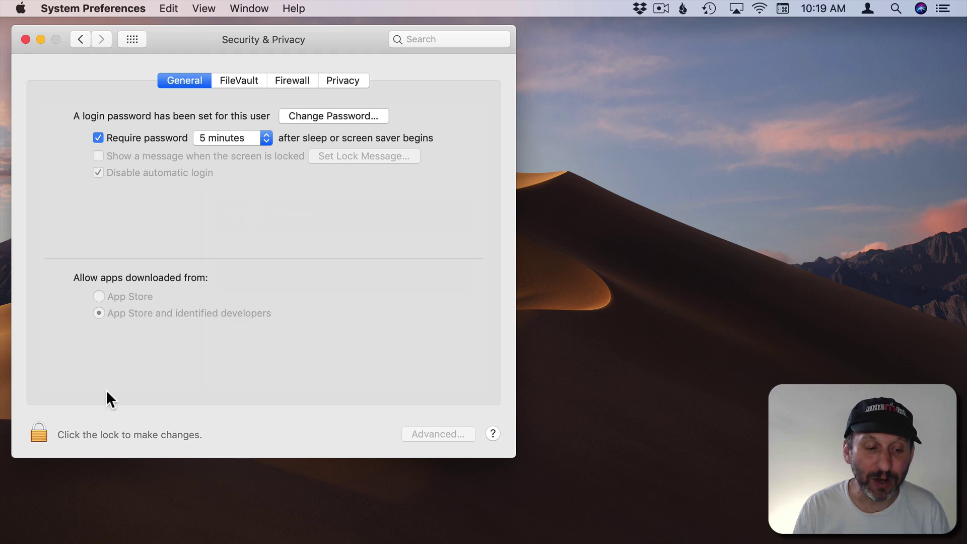
click(32, 434)
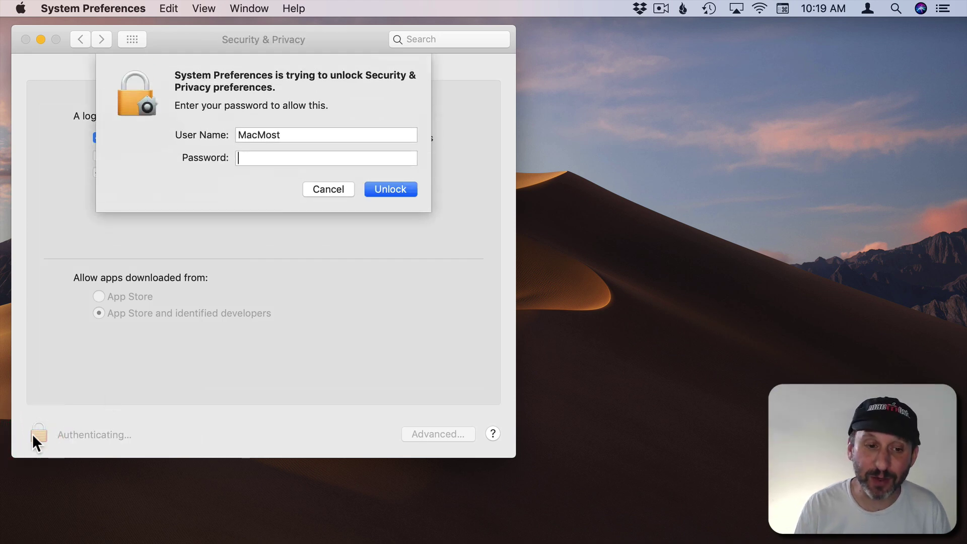
key(Return)
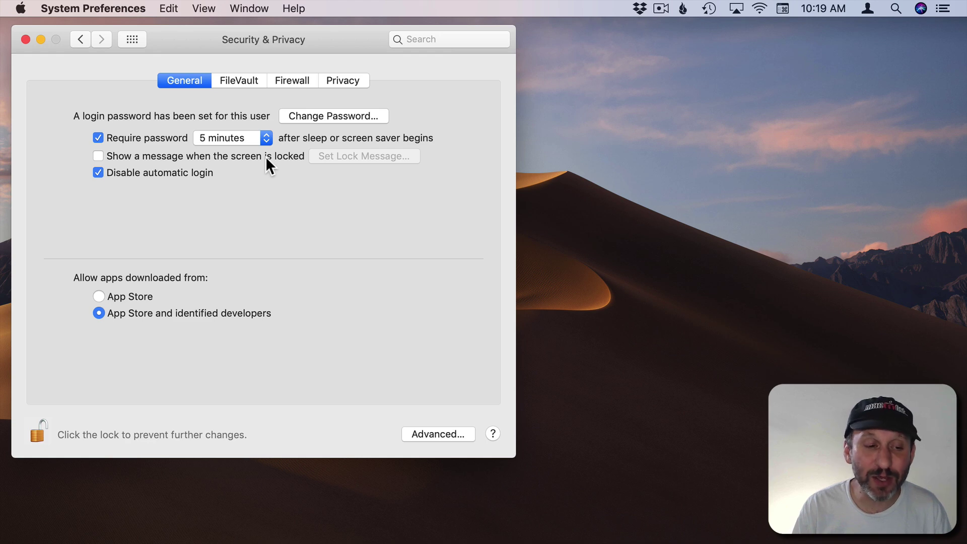
click(265, 156)
click(353, 152)
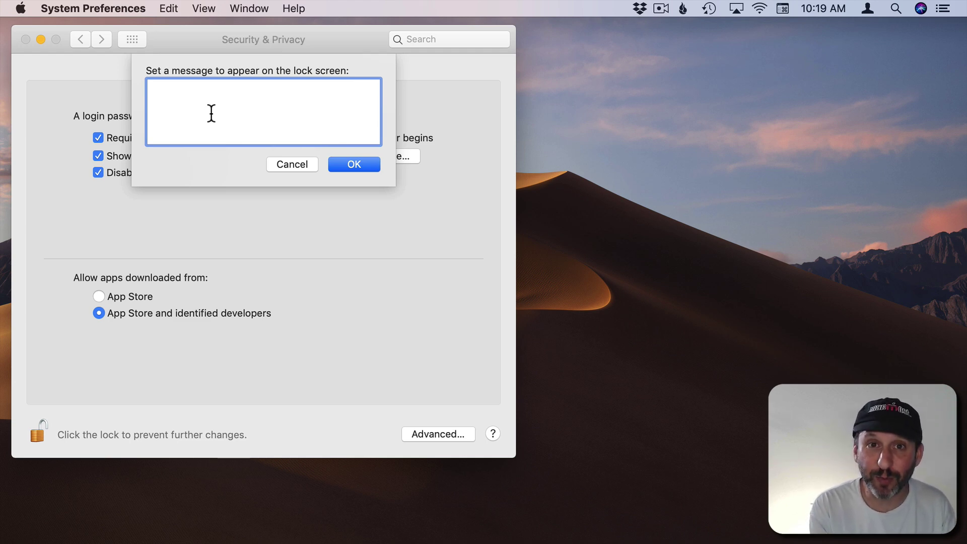
text(Gary )
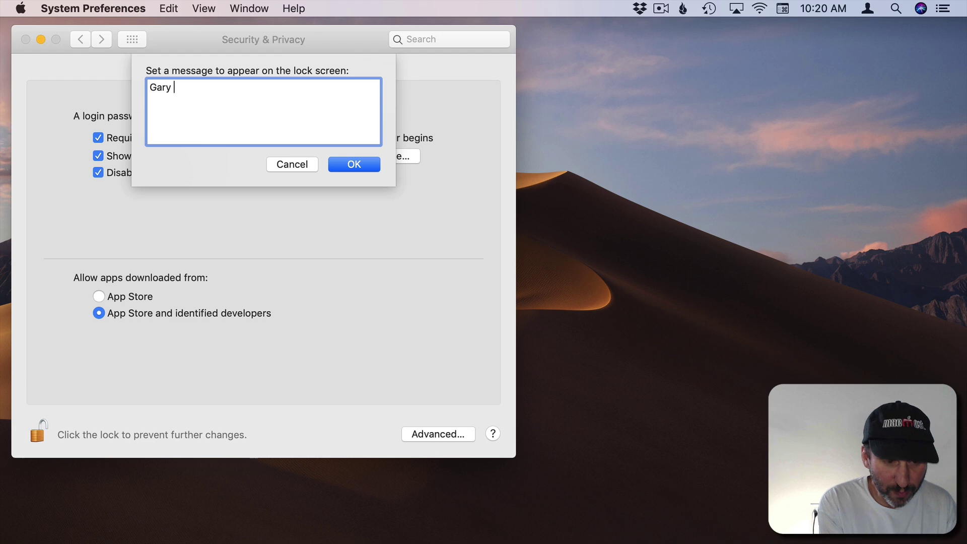
text(Rosenzweig )
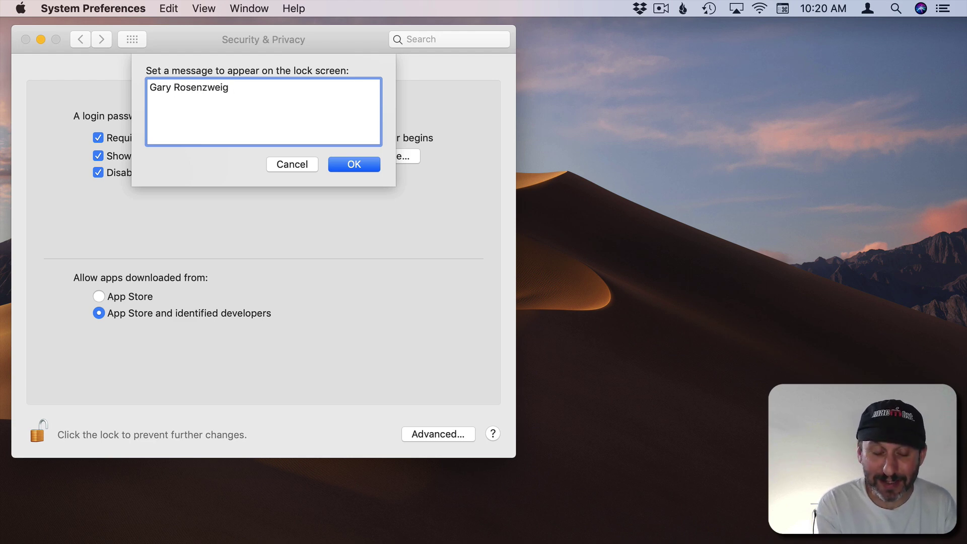
text(303-555)
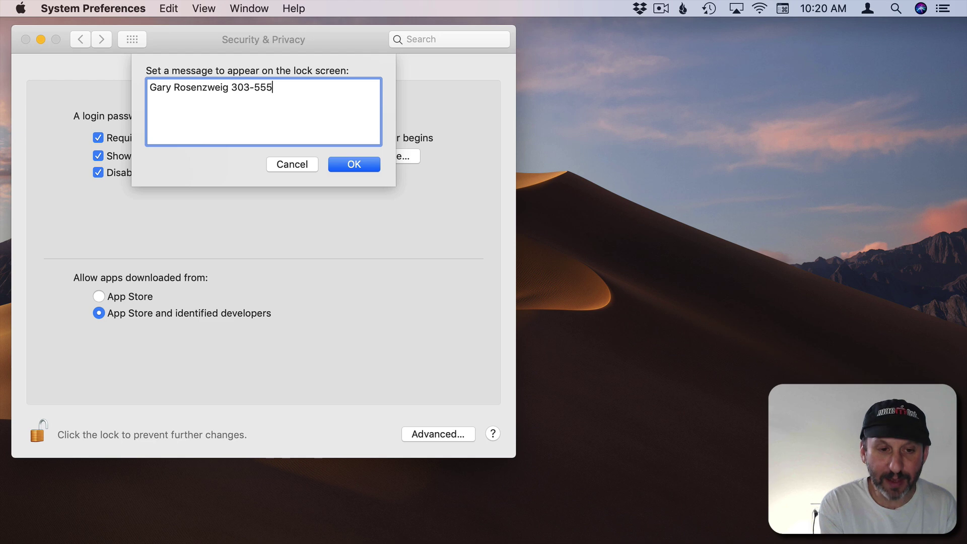
text(-1212)
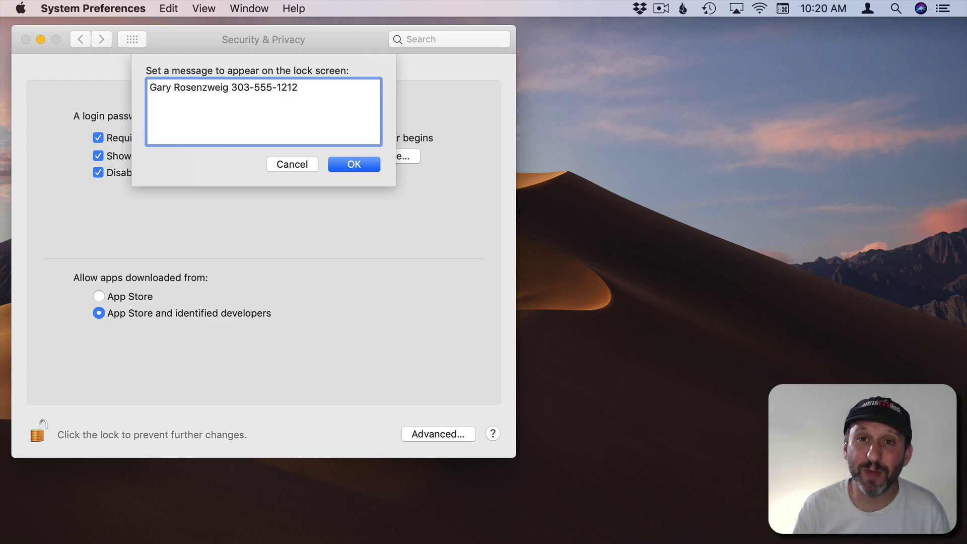